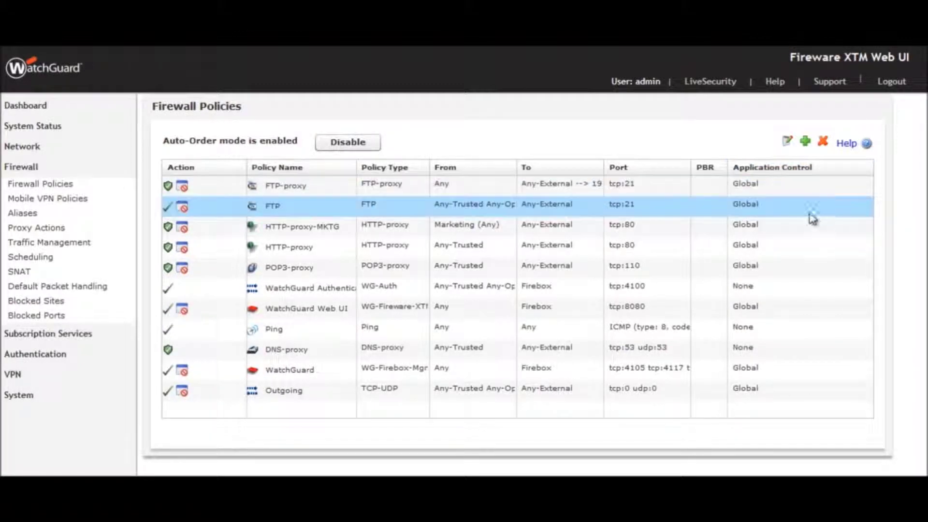
# - Point out the HTTP-proxy-MKTG, HTTP-proxy, POP3-proxy, WatchGuard Web UI and Authentication policies
pyautogui.click(808, 230)
pyautogui.click(810, 246)
pyautogui.click(817, 268)
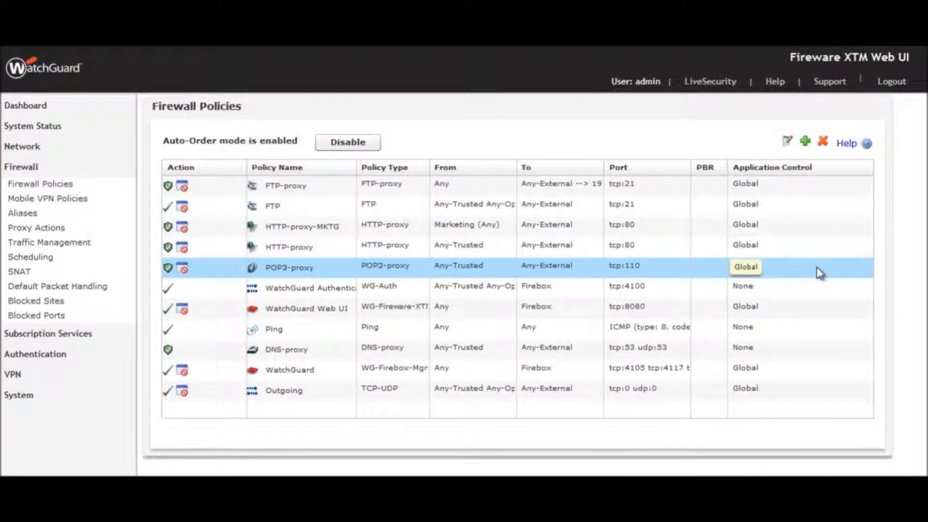
pyautogui.click(379, 304)
pyautogui.click(352, 293)
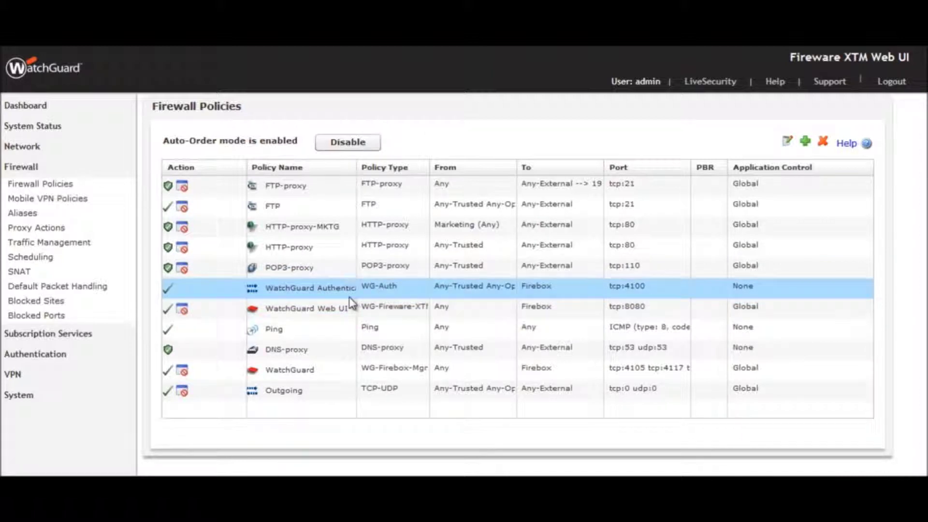
# - Go to Subscription Services > Application Control and select the Global action for editing
pyautogui.click(71, 335)
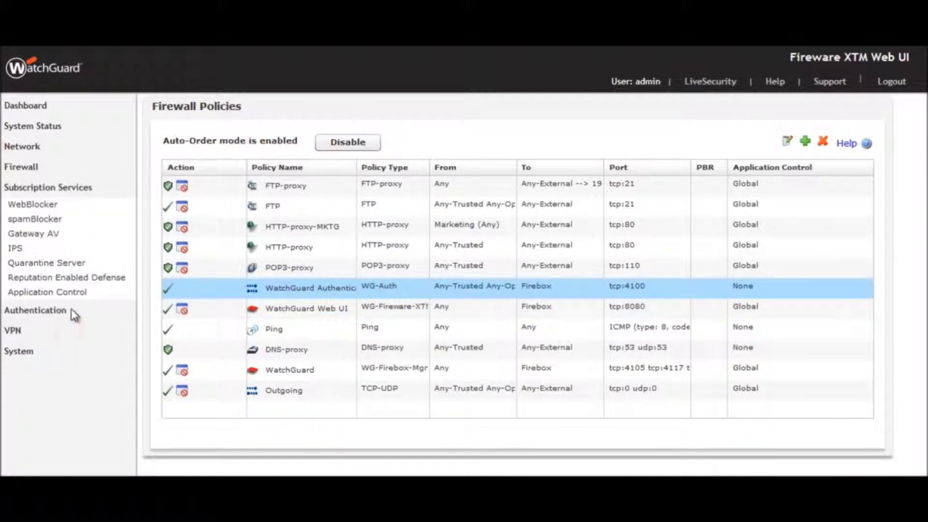
pyautogui.click(70, 293)
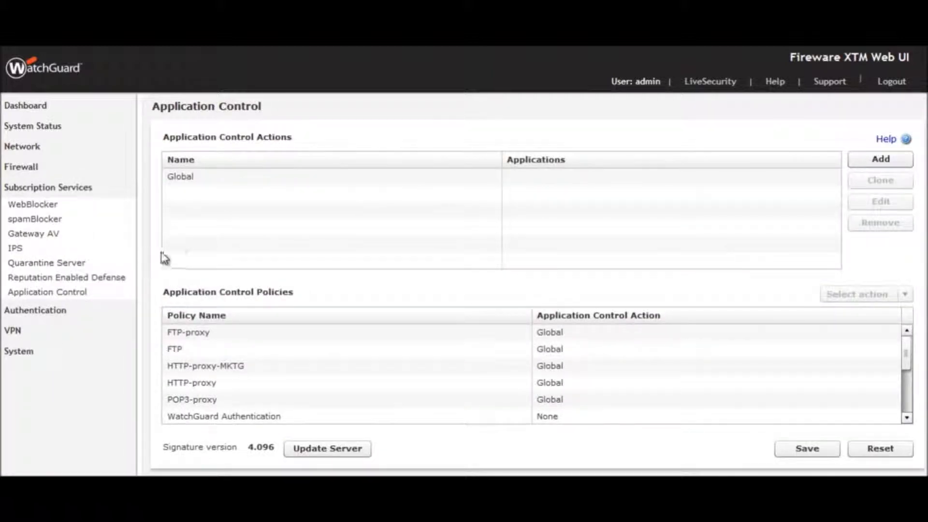
pyautogui.click(207, 178)
pyautogui.click(203, 176)
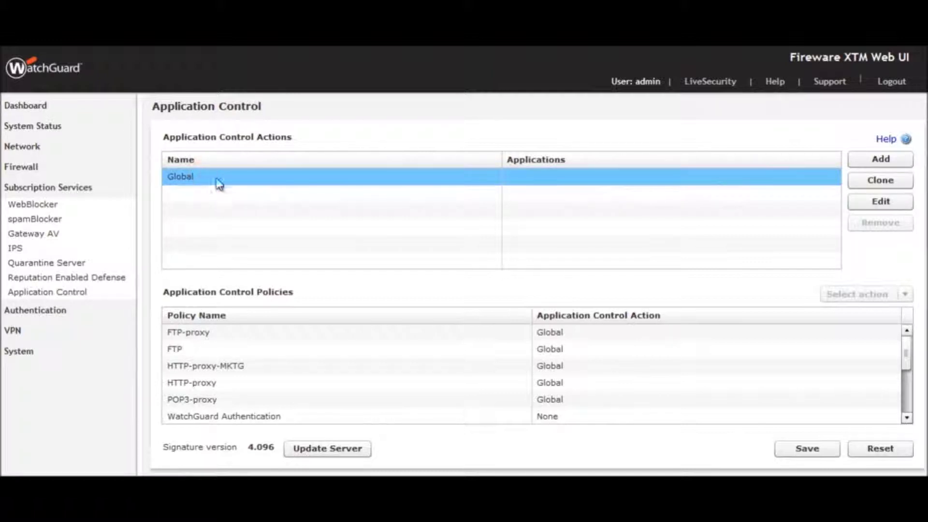
pyautogui.click(879, 202)
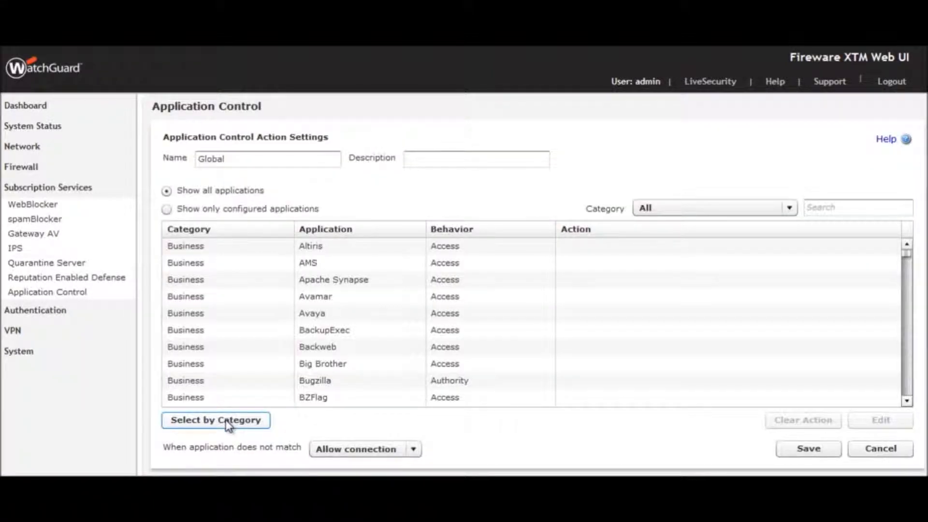
# - Select by category to set Drop for Games, P2P and Web IM in the Global action
pyautogui.click(228, 423)
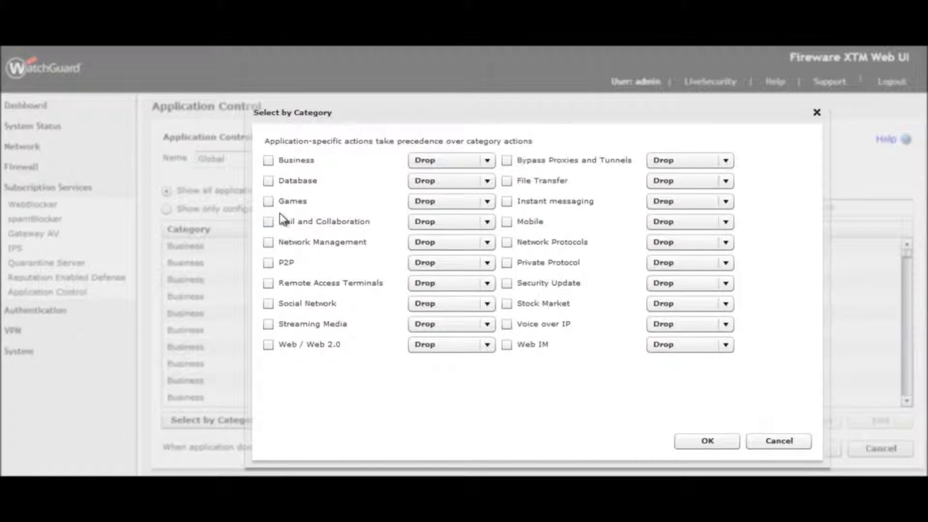
pyautogui.click(269, 201)
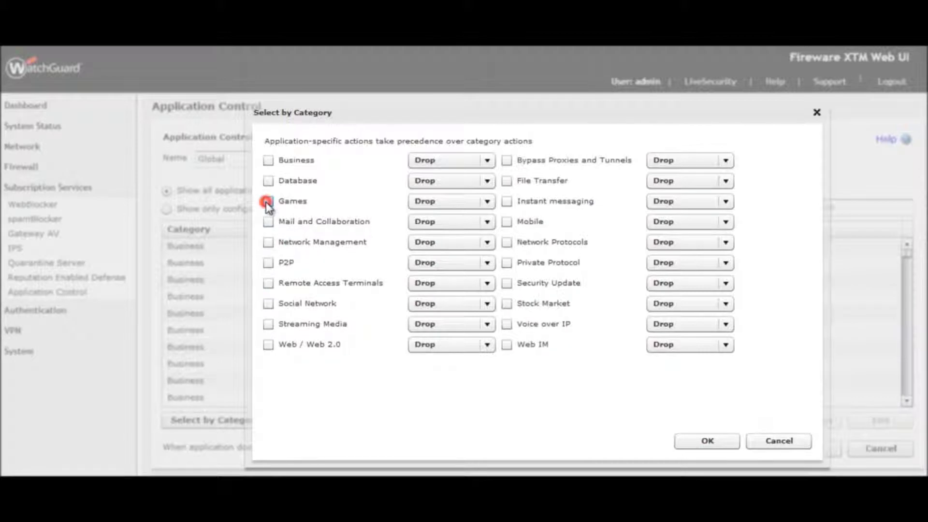
pyautogui.click(269, 263)
pyautogui.click(506, 345)
pyautogui.click(707, 441)
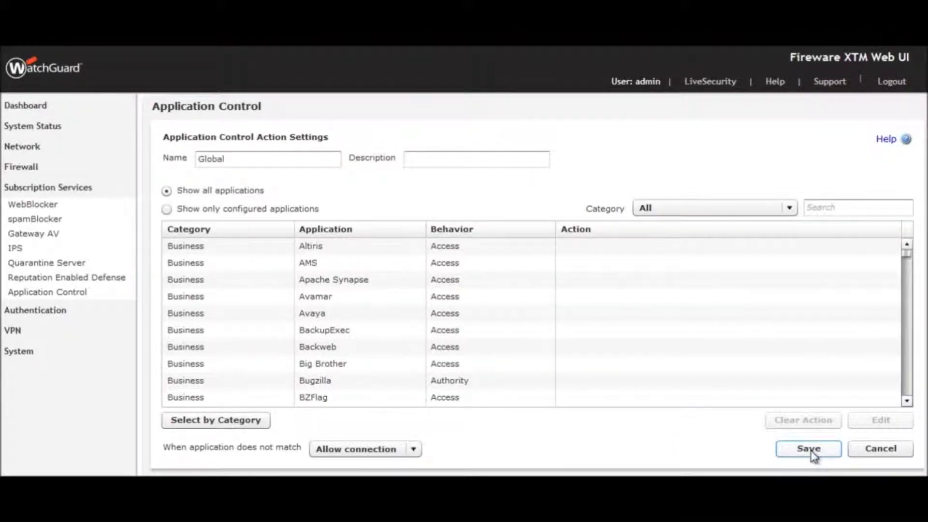
pyautogui.click(812, 451)
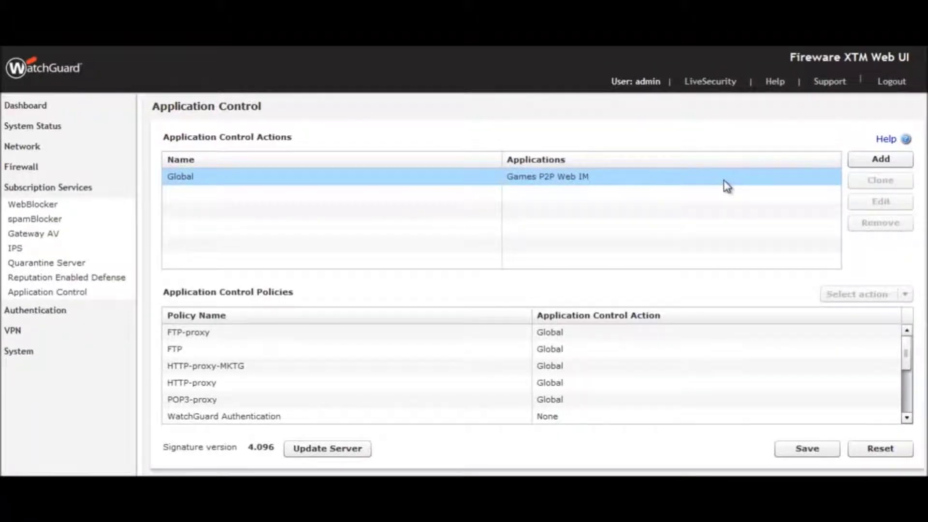
# - Start adding a new application control action
pyautogui.click(853, 162)
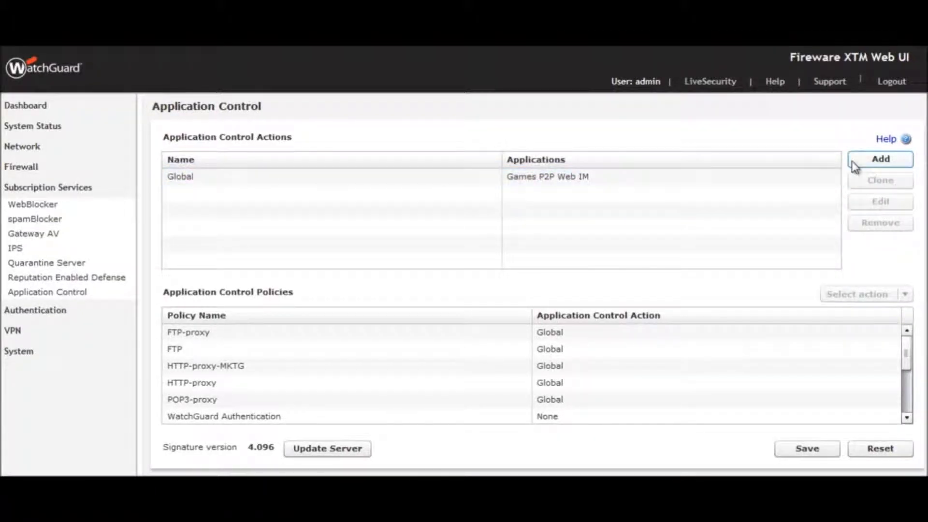
# - Create action Facebook_MKTG described as 'Facebook policy for mktg team'
pyautogui.click(876, 160)
pyautogui.click(320, 160)
pyautogui.write('Facebook_MKTG')
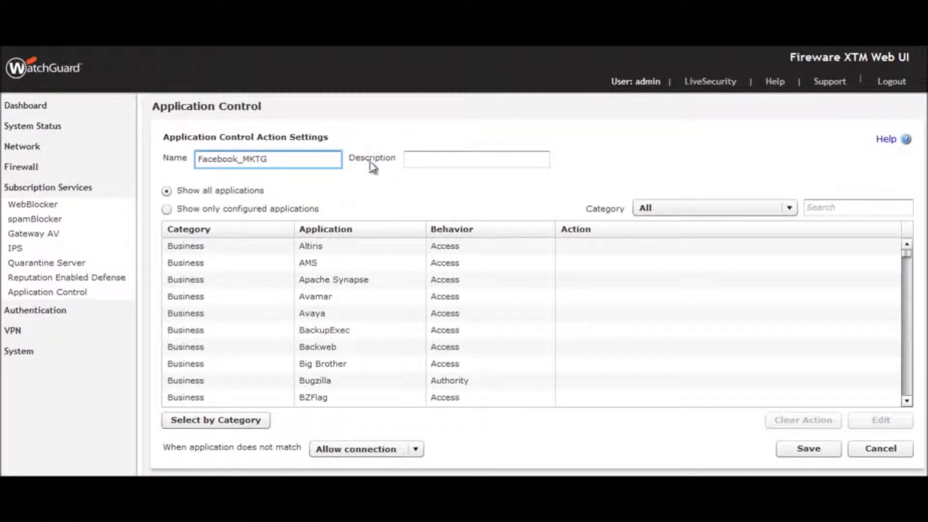
pyautogui.click(416, 157)
pyautogui.write('Facebook ')
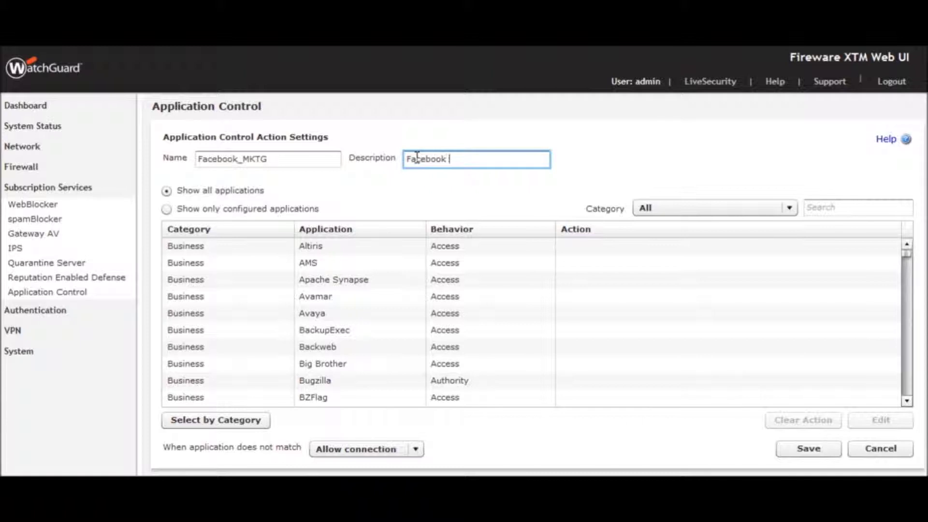
pyautogui.write('policy for mktg team')
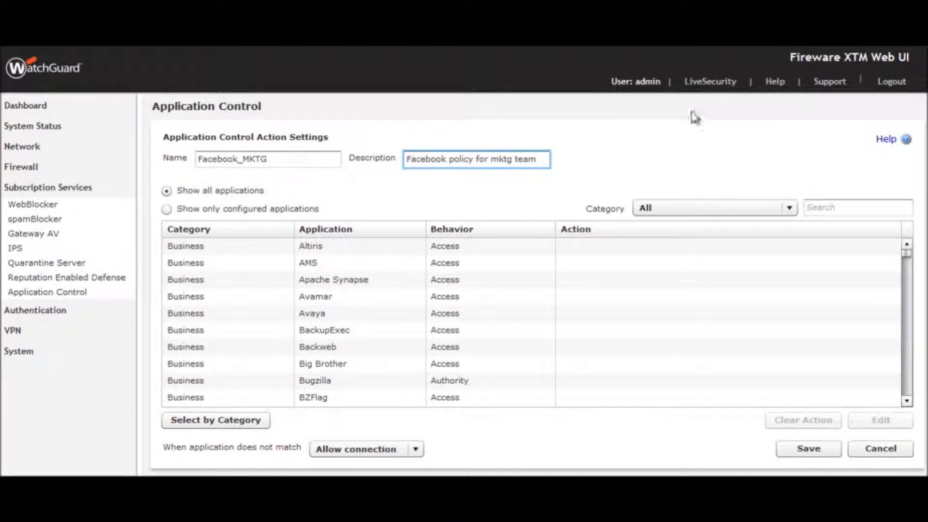
# - Filter the applications to the Social Network category and search 'facebook'
pyautogui.click(789, 208)
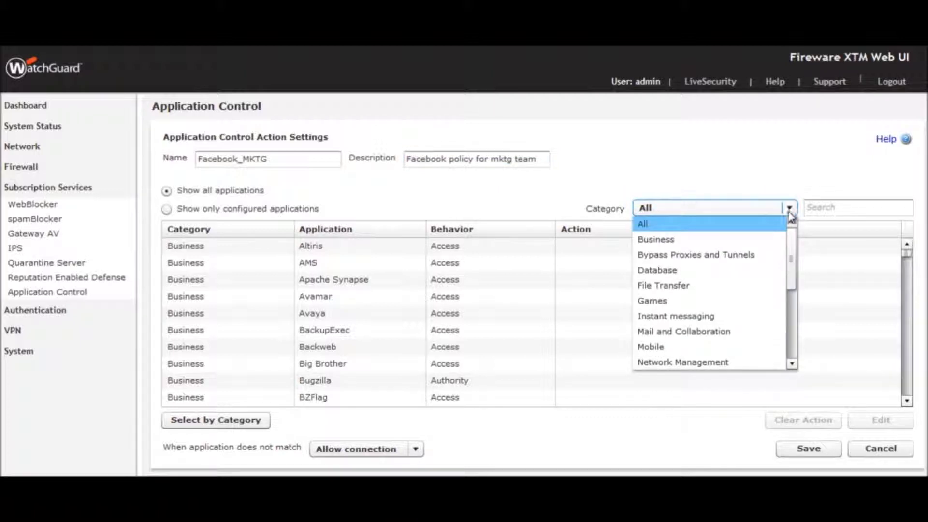
pyautogui.moveTo(791, 239); pyautogui.dragTo(796, 325)
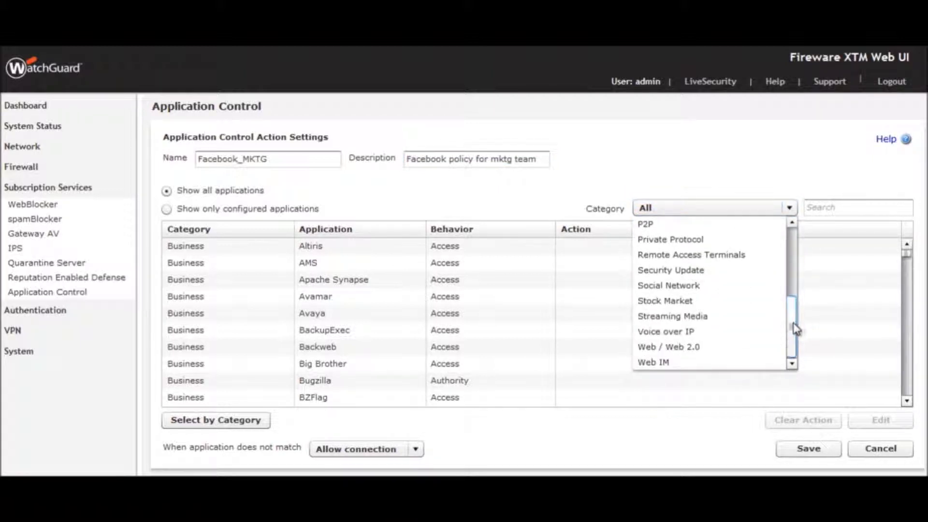
pyautogui.click(730, 286)
pyautogui.click(813, 207)
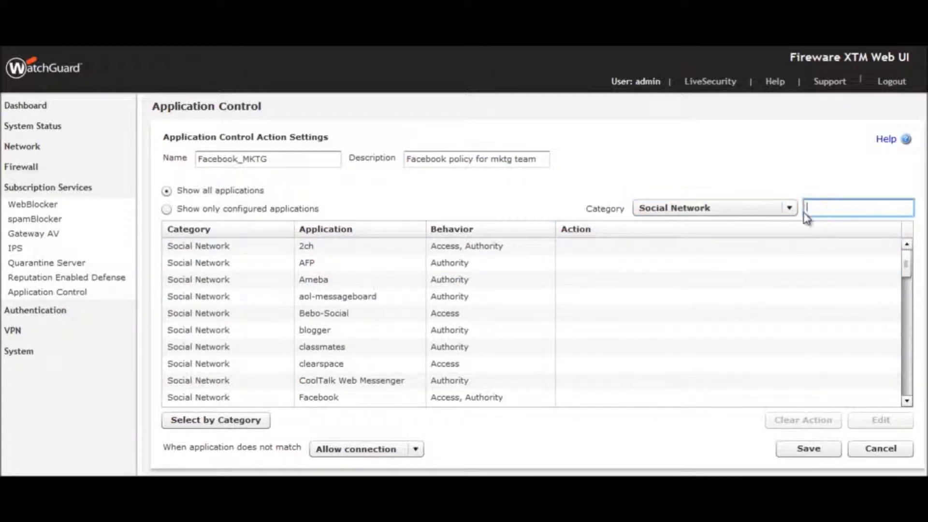
pyautogui.write('facebook')
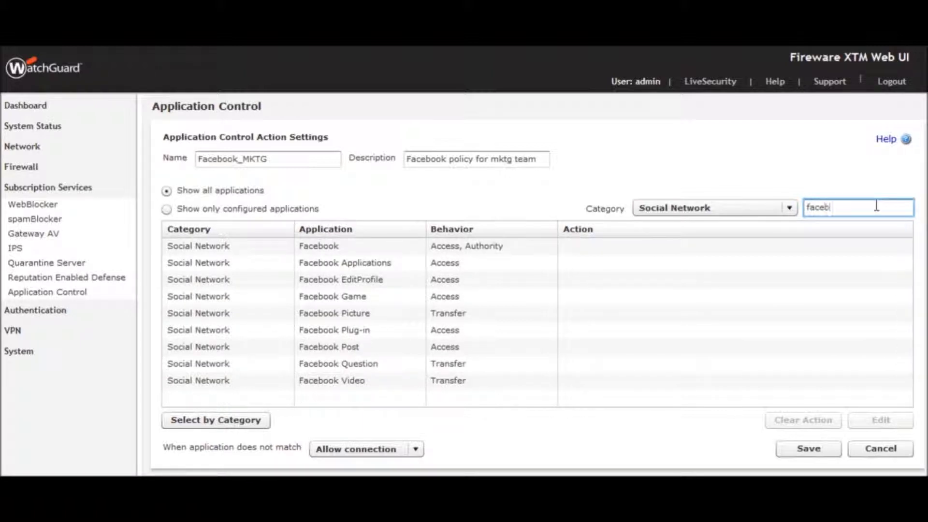
# - Set the Facebook application to Allow for all behaviours
pyautogui.doubleClick(492, 246)
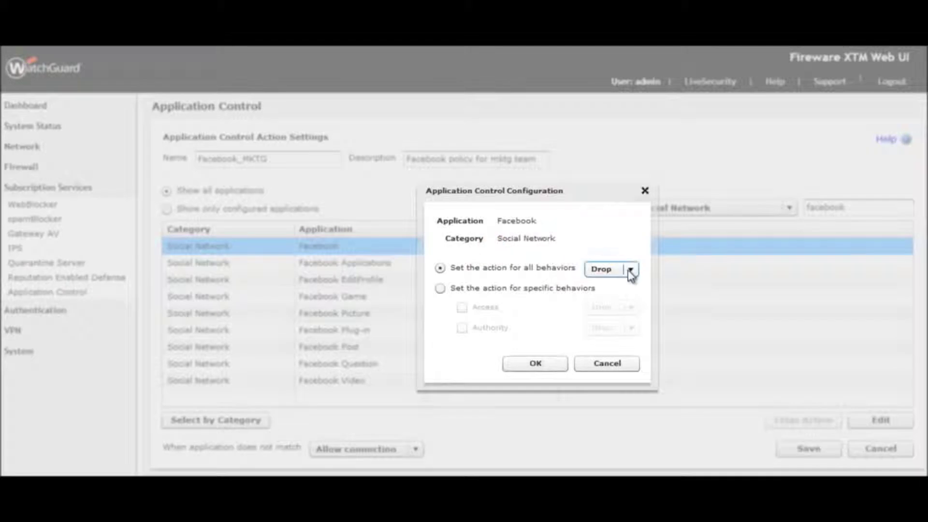
pyautogui.click(628, 269)
pyautogui.click(613, 300)
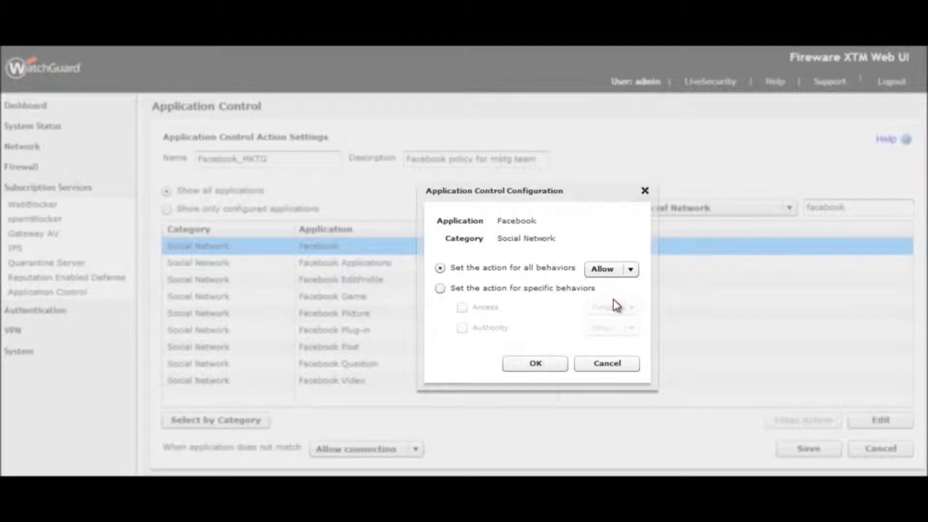
pyautogui.click(535, 363)
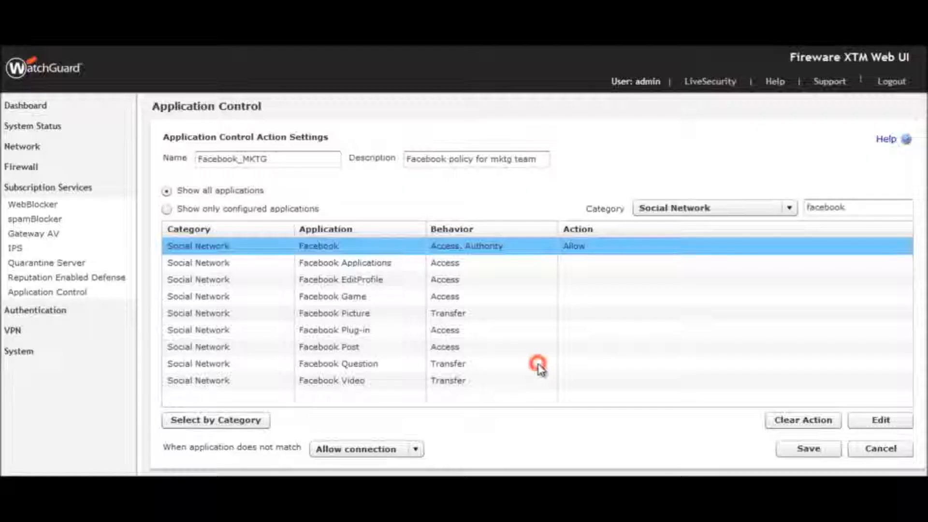
# - Drop Facebook Applications through Facebook Video together, then save the Facebook_MKTG action
pyautogui.click(492, 264)
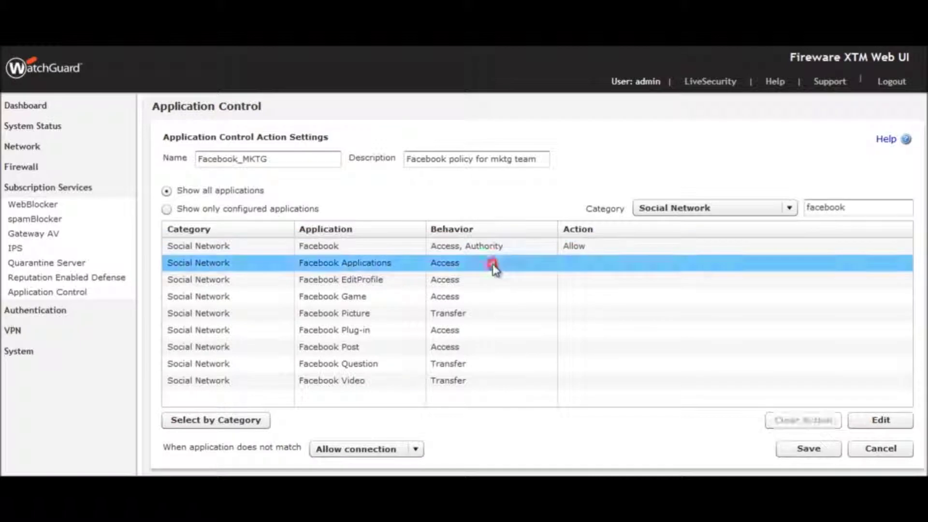
pyautogui.keyDown('shift'); pyautogui.click(531, 377); pyautogui.keyUp('shift')
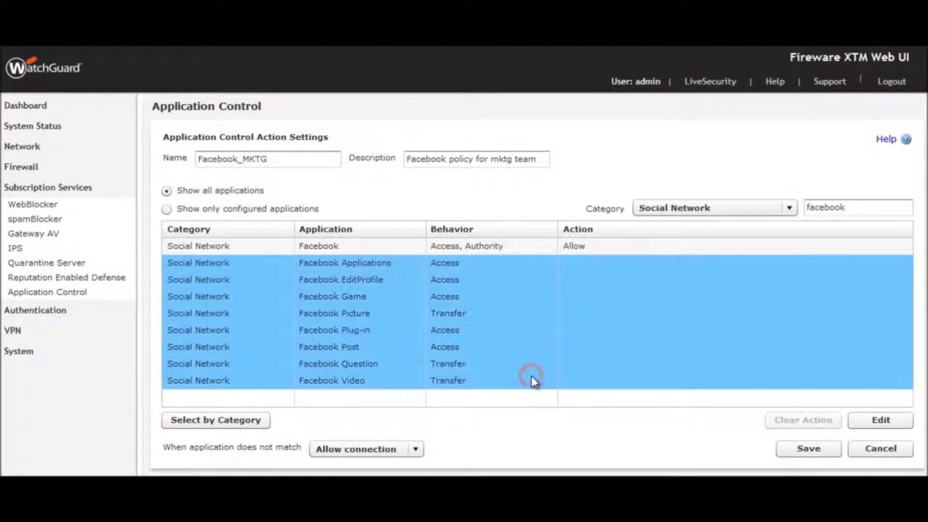
pyautogui.click(888, 419)
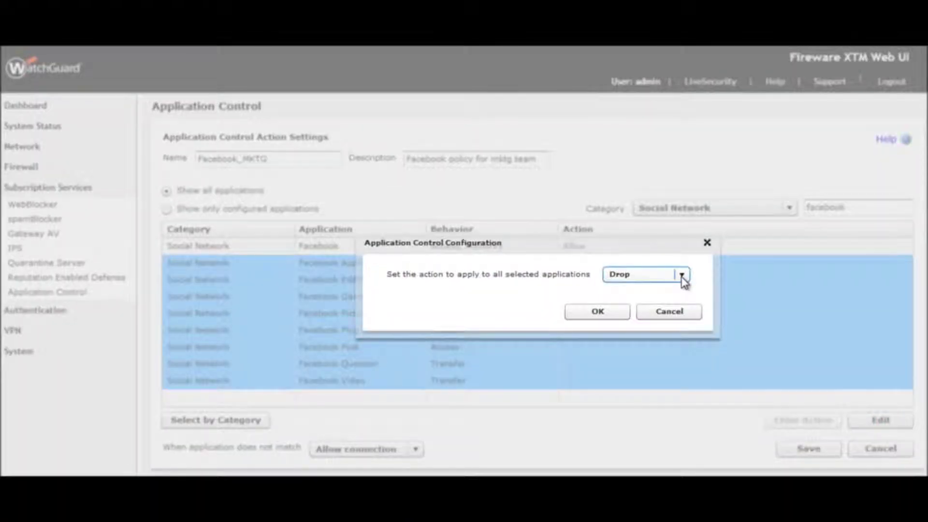
pyautogui.click(682, 275)
pyautogui.click(675, 291)
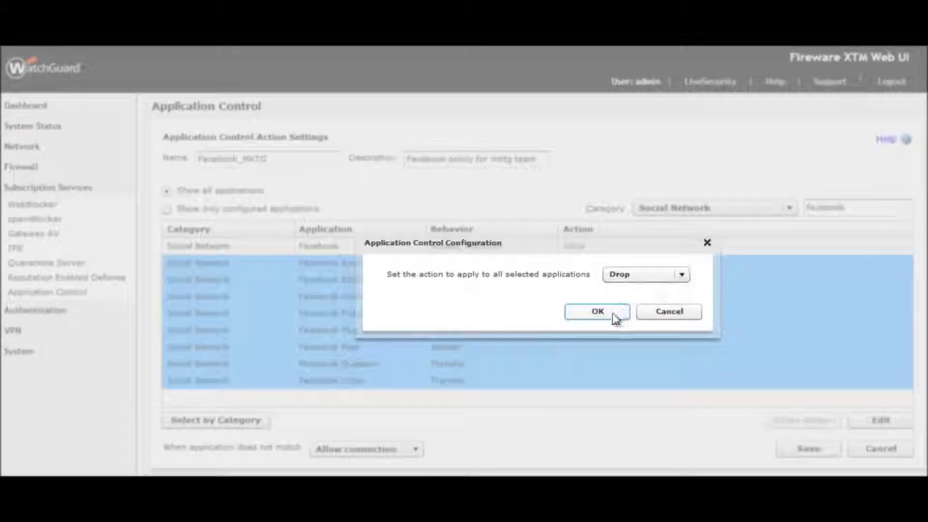
pyautogui.click(612, 313)
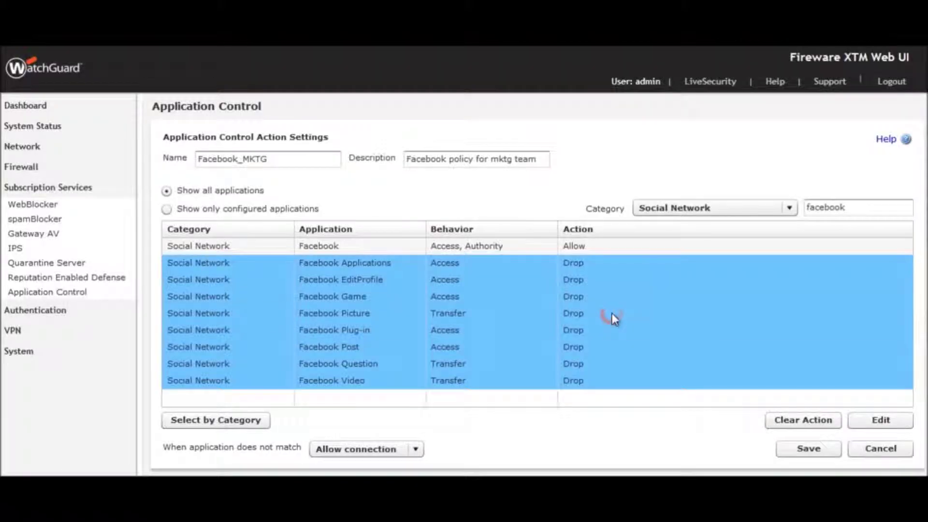
pyautogui.click(821, 451)
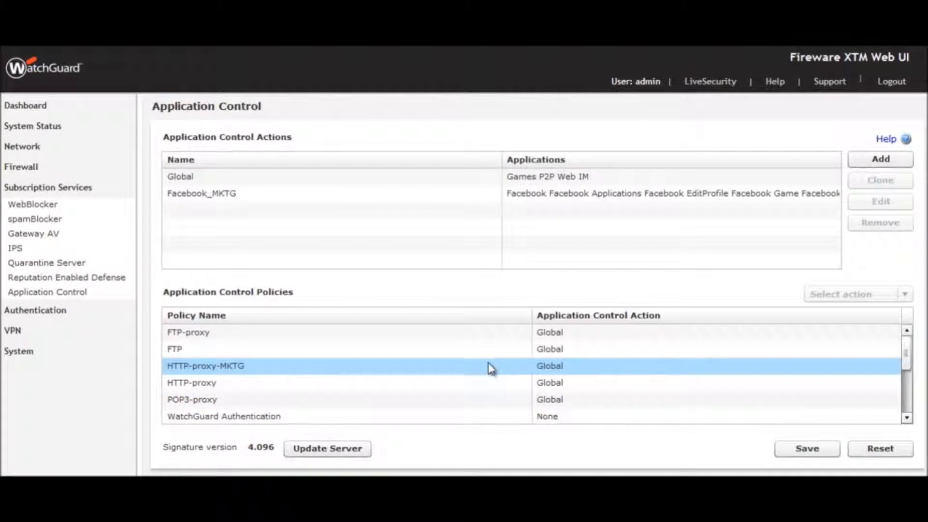
# - Assign the Facebook_MKTG action to the HTTP-proxy-MKTG policy and save
pyautogui.click(434, 368)
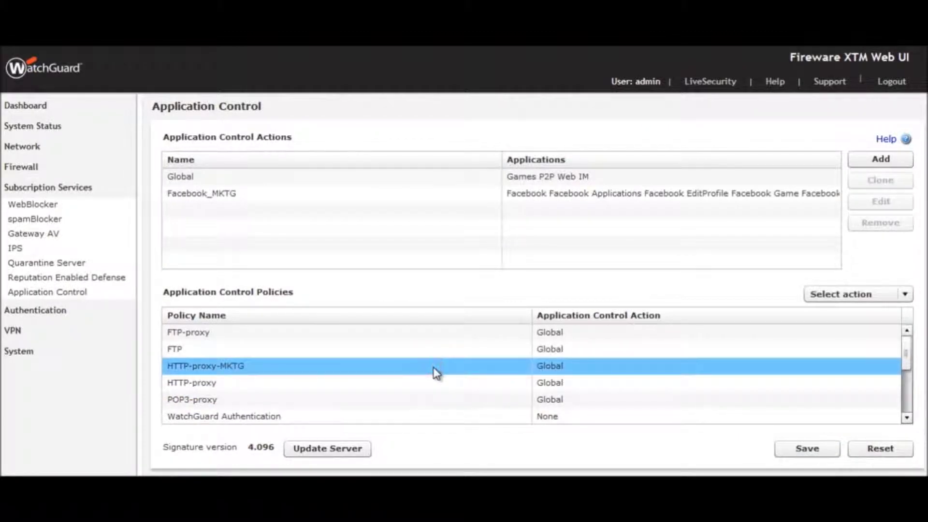
pyautogui.click(904, 294)
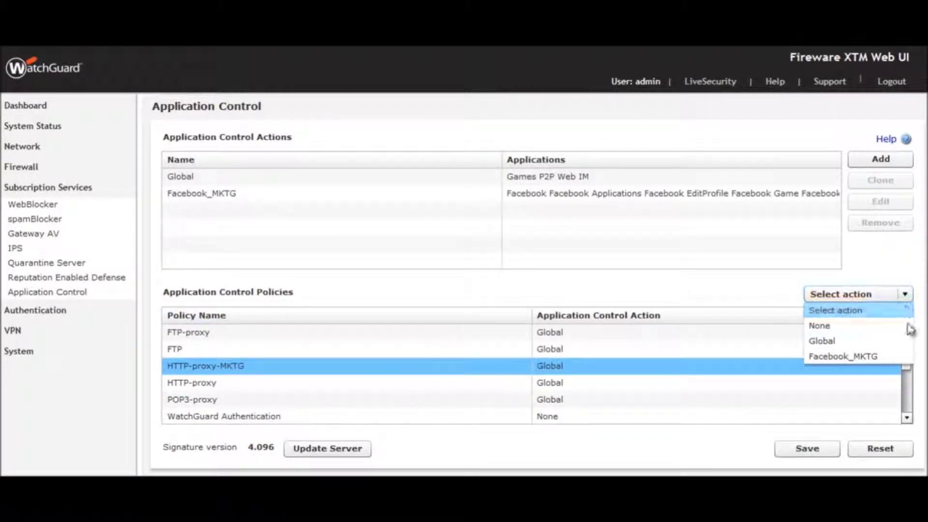
pyautogui.click(896, 359)
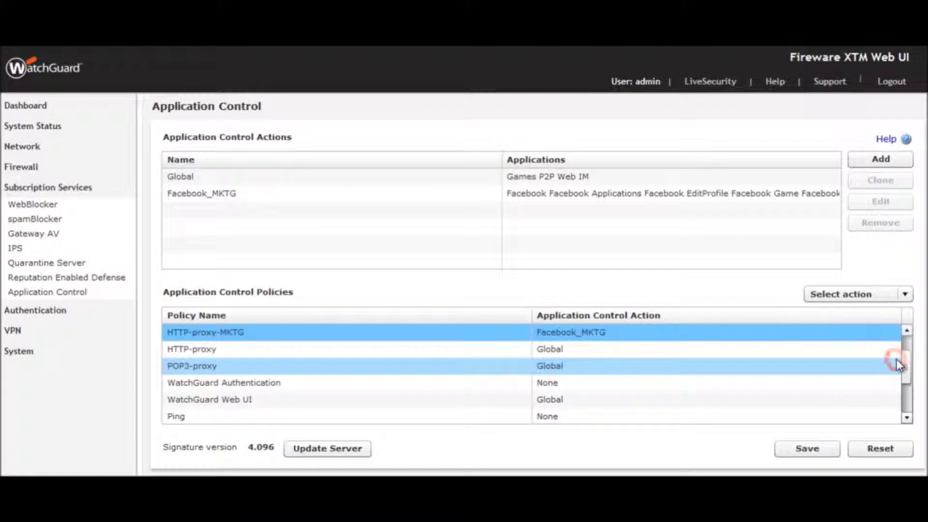
pyautogui.click(821, 454)
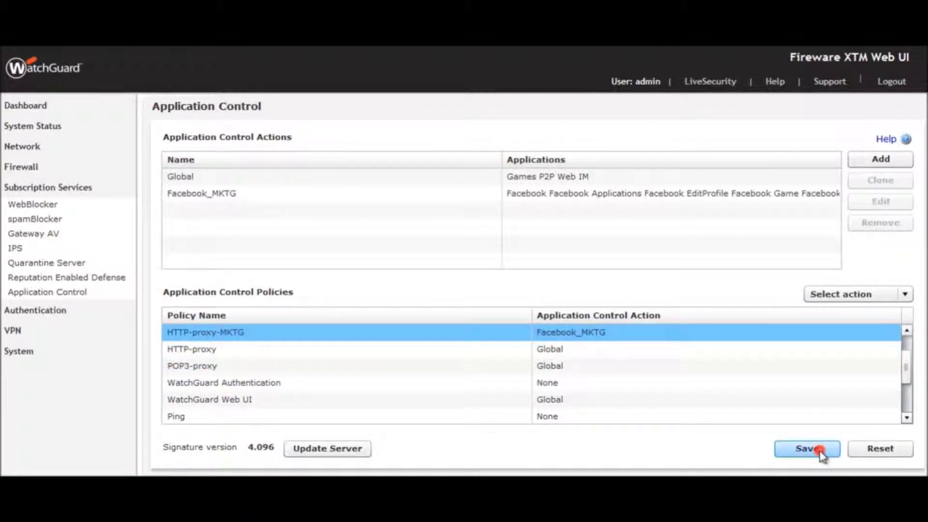
# - Open Firewall Policies and confirm HTTP-proxy-MKTG's application control shows Facebook_MKTG
pyautogui.click(24, 167)
pyautogui.click(23, 185)
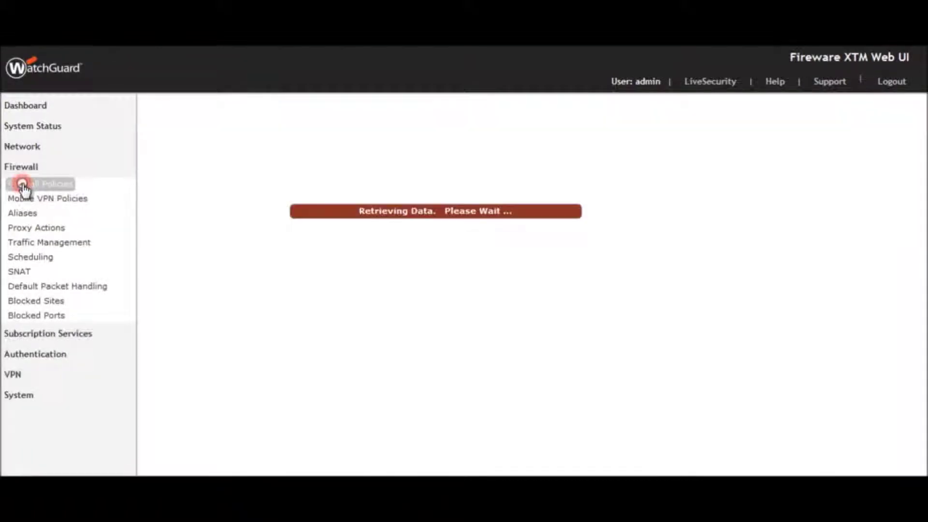
pyautogui.click(172, 226)
pyautogui.moveTo(173, 225)
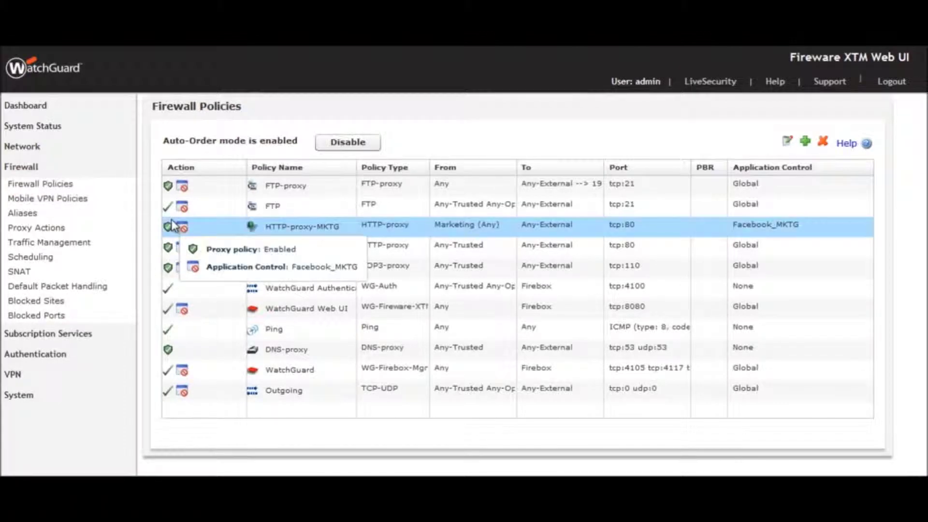